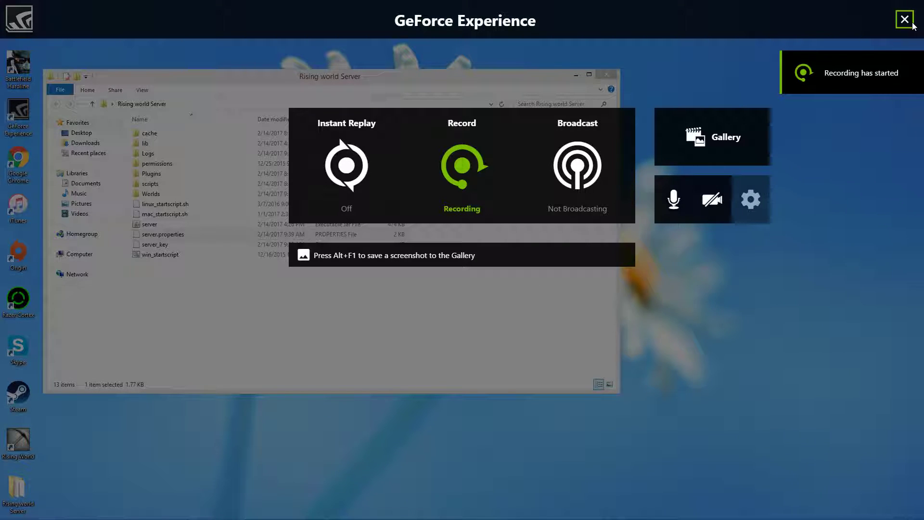
- Close the GeForce Experience share overlay to reveal the Rising world Server folder
left_click(904, 19)
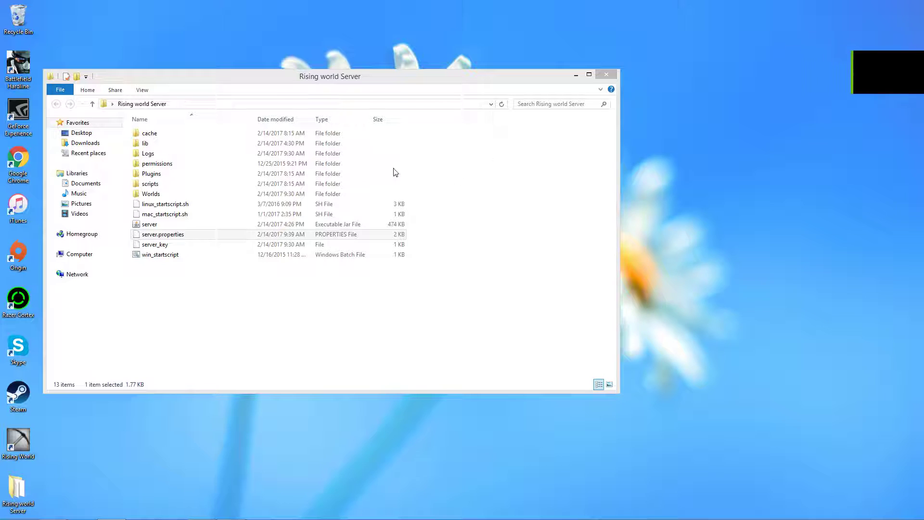
left_click_drag(337, 76, 484, 178)
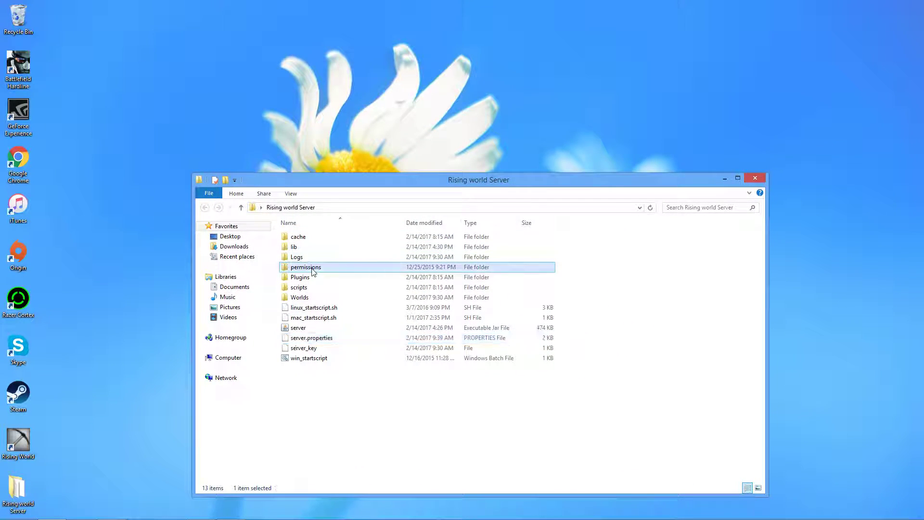
double_click(318, 266)
double_click(299, 237)
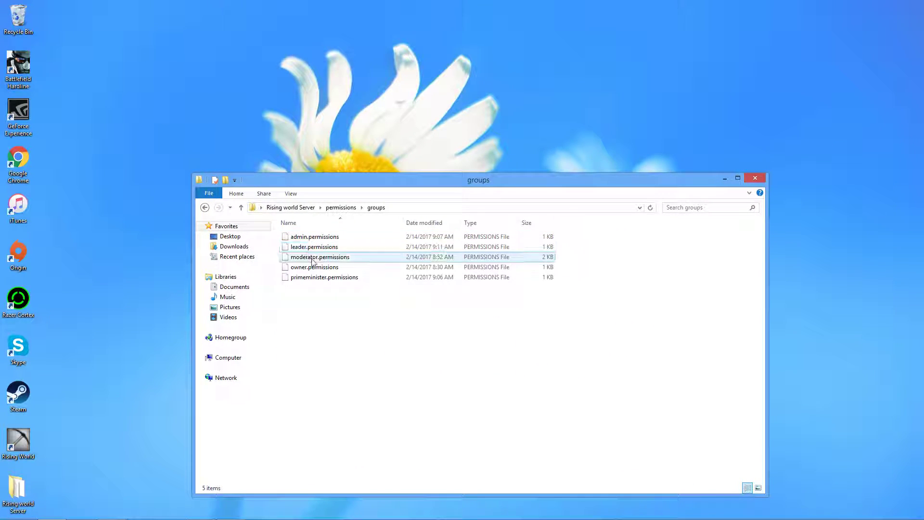
left_click(205, 208)
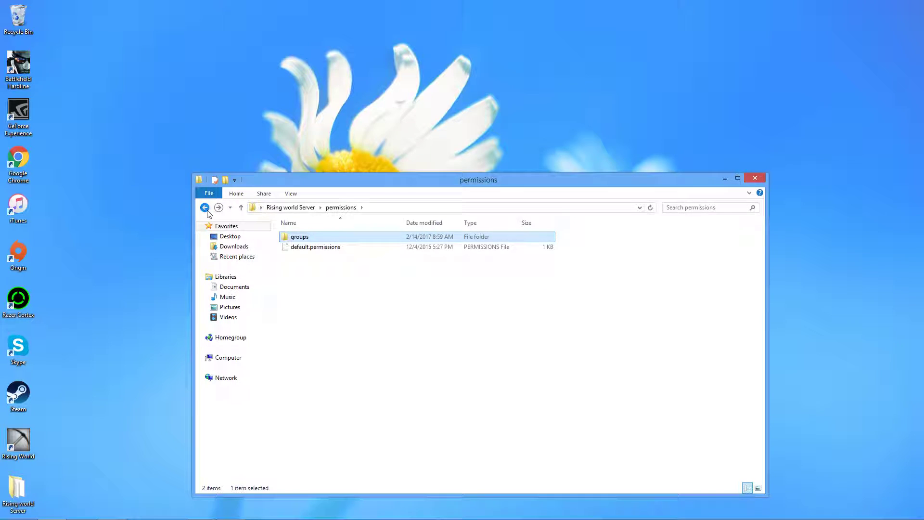
left_click(205, 208)
- Duplicate the permissions folder as 'permissions - Copy' in the Rising world Server folder
left_click_drag(367, 179, 326, 101)
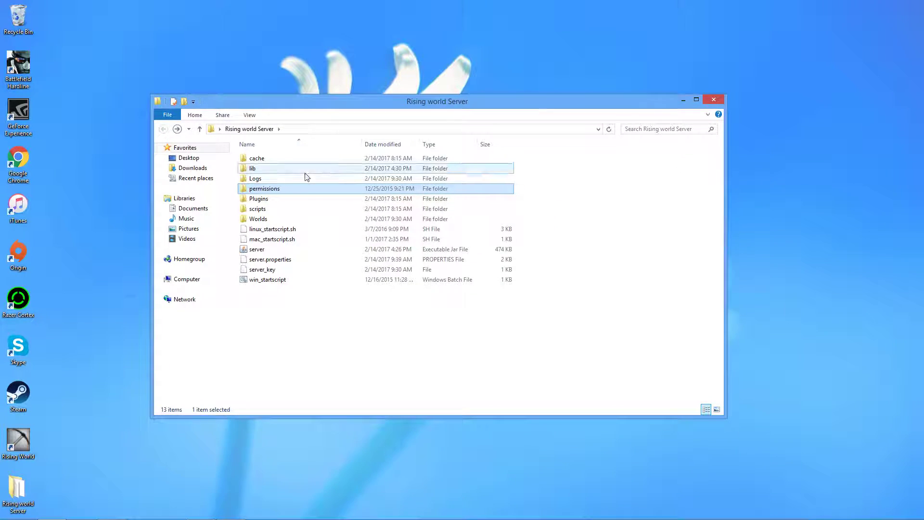
right_click(268, 191)
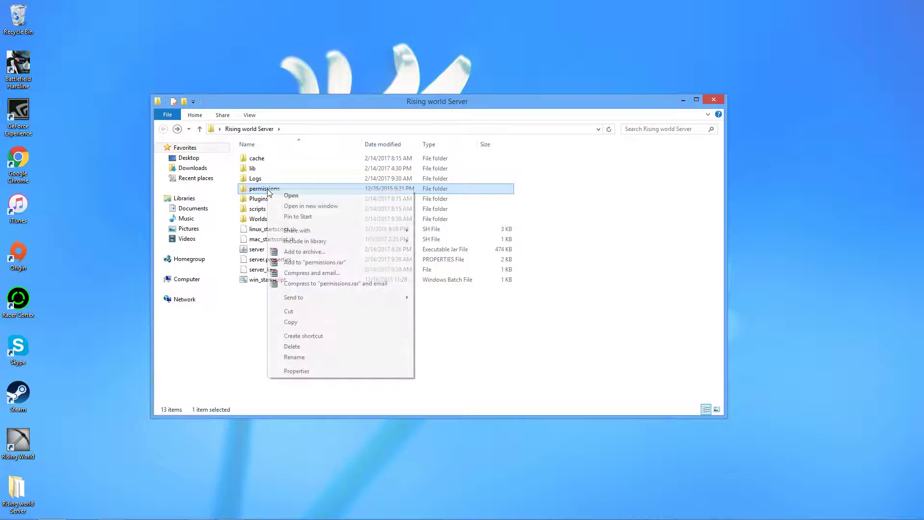
left_click(278, 193)
left_click(167, 128)
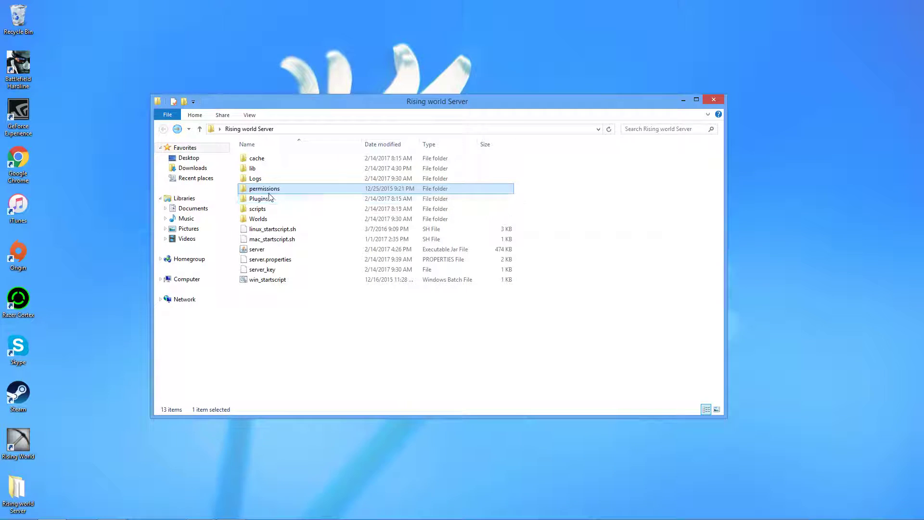
right_click(262, 190)
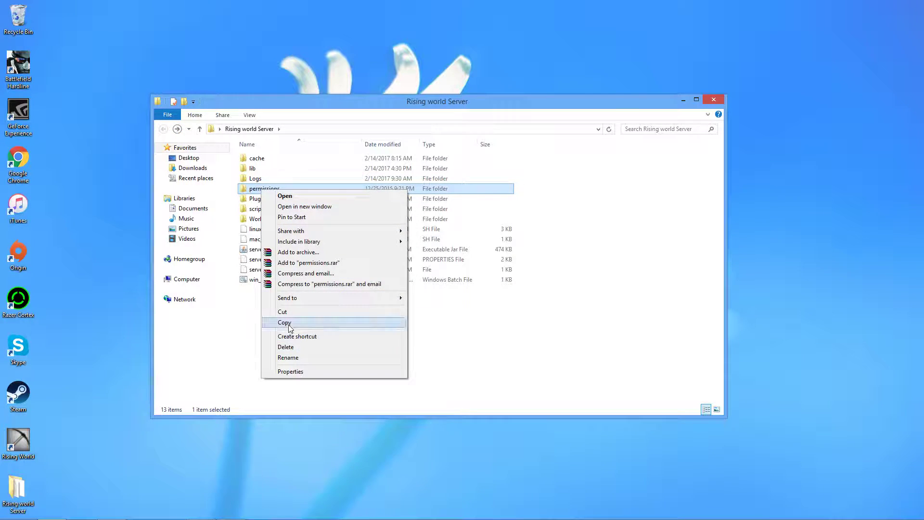
left_click(284, 322)
right_click(287, 329)
left_click(310, 394)
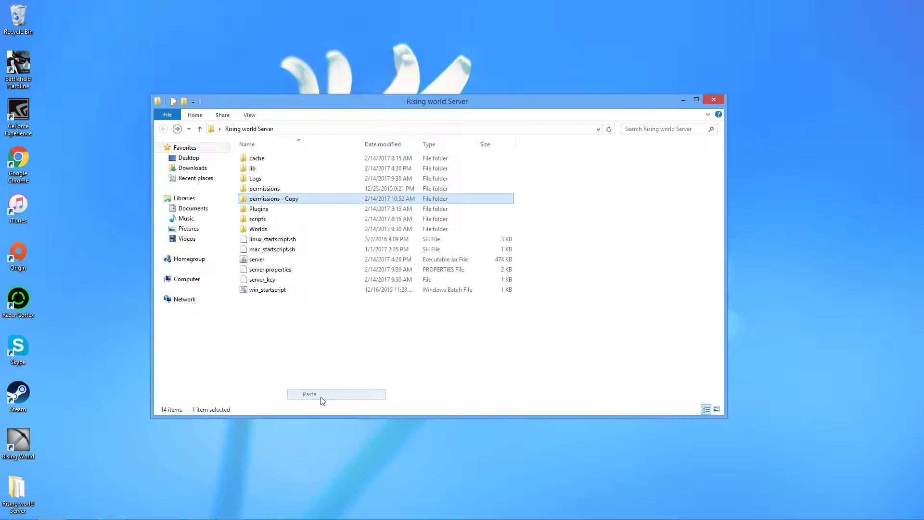
- Open permissions > groups > admin.permissions with Notepad++, after briefly checking default.permissions
double_click(265, 188)
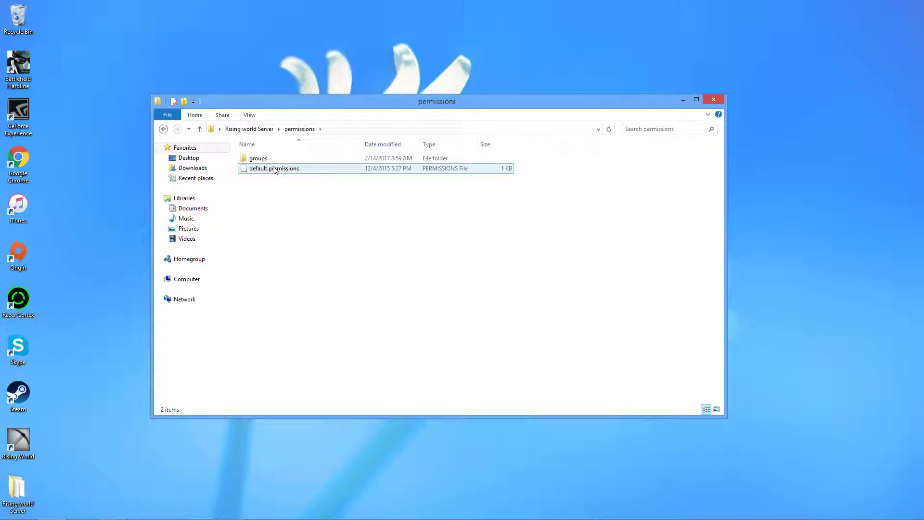
left_click(255, 171)
right_click(256, 174)
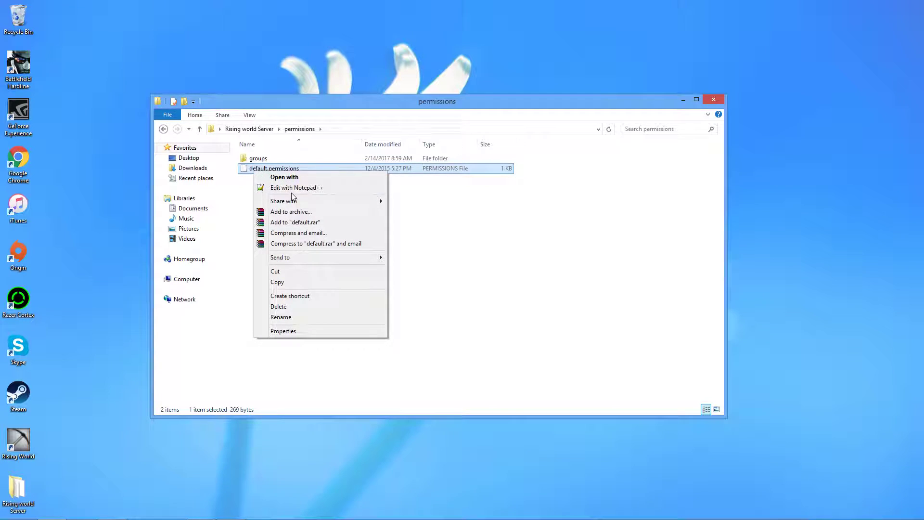
left_click(269, 188)
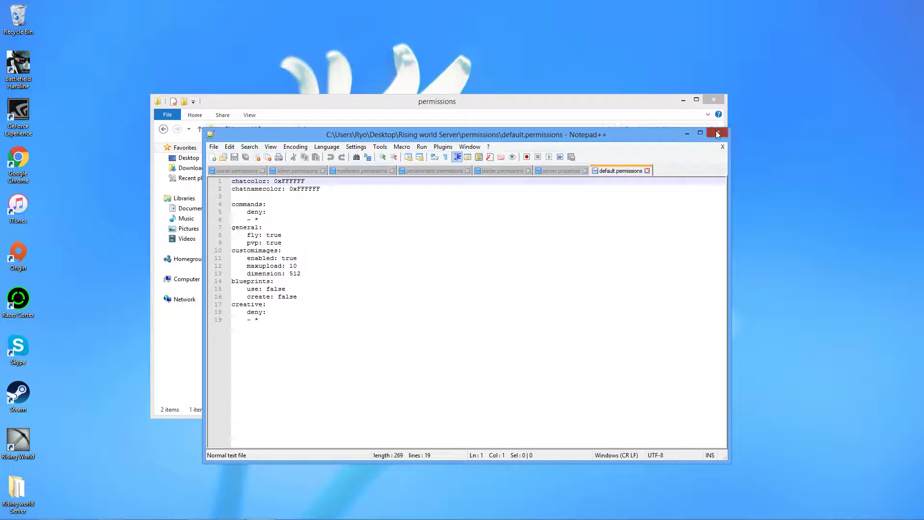
left_click(717, 133)
double_click(274, 158)
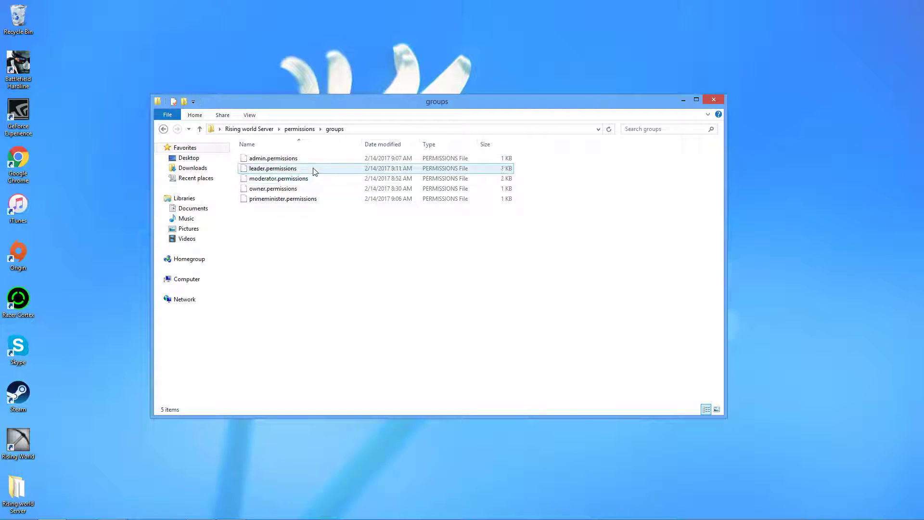
right_click(272, 159)
left_click(289, 178)
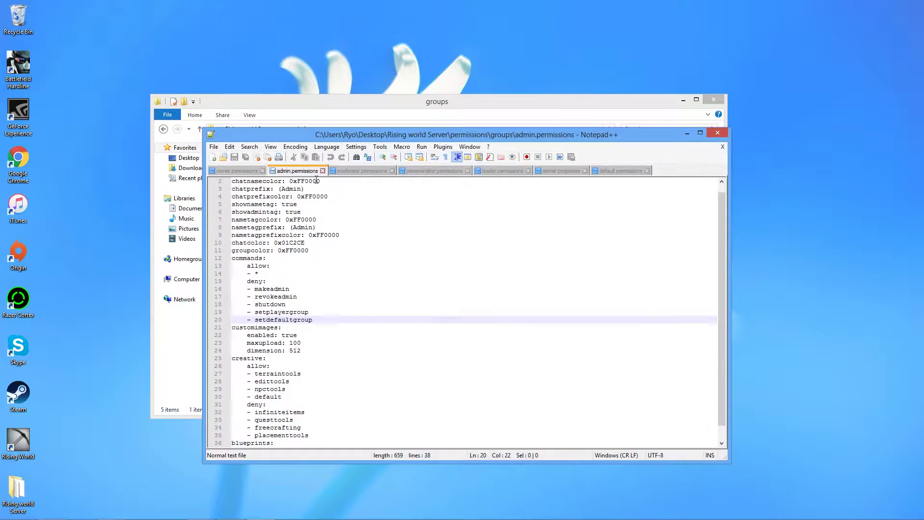
scroll(305, 255, "down", 1)
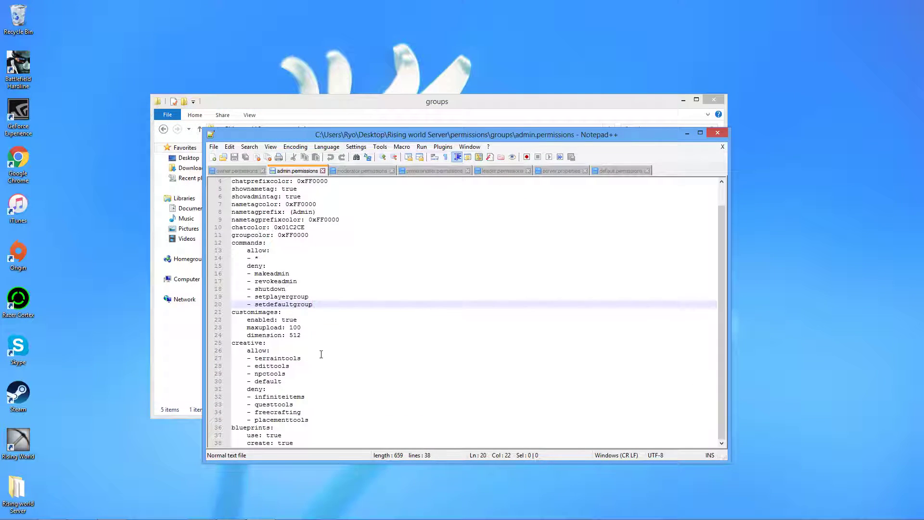
scroll(439, 232, "up", 1)
scroll(440, 239, "down", 1)
scroll(300, 303, "up", 1)
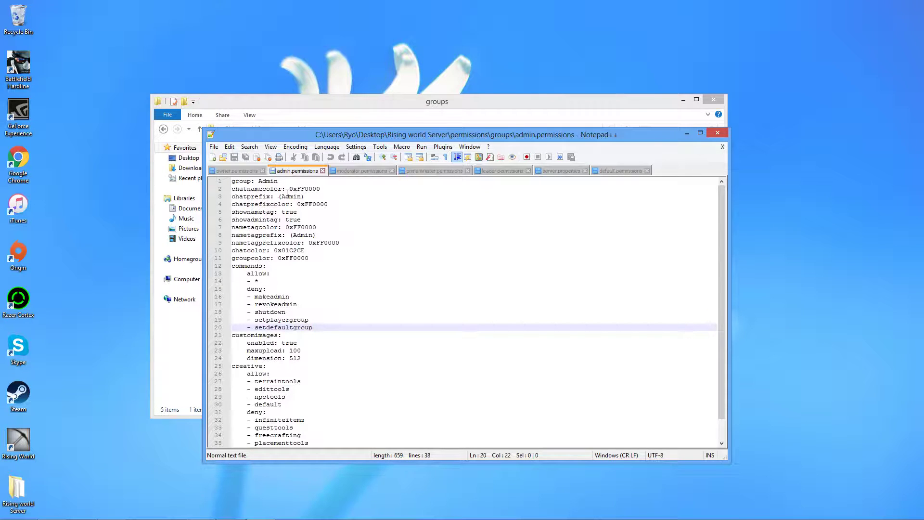
left_click_drag(324, 189, 291, 189)
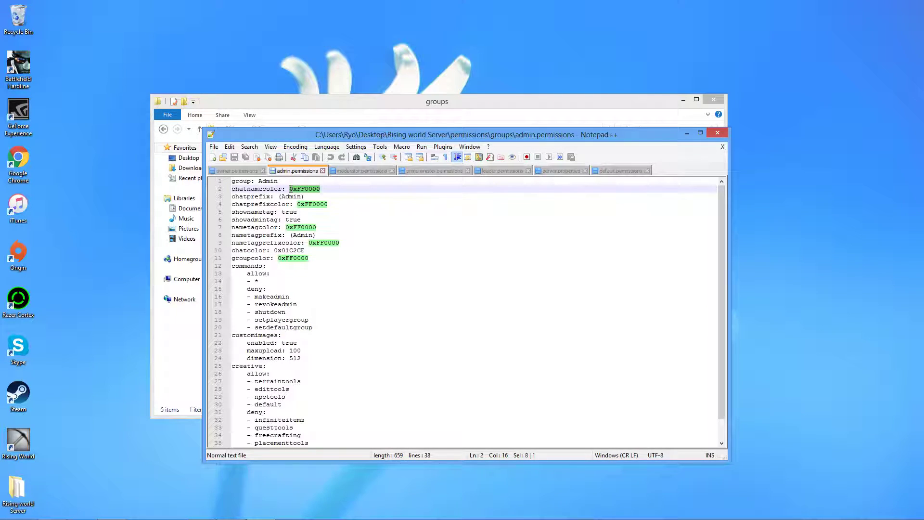
left_click(324, 191)
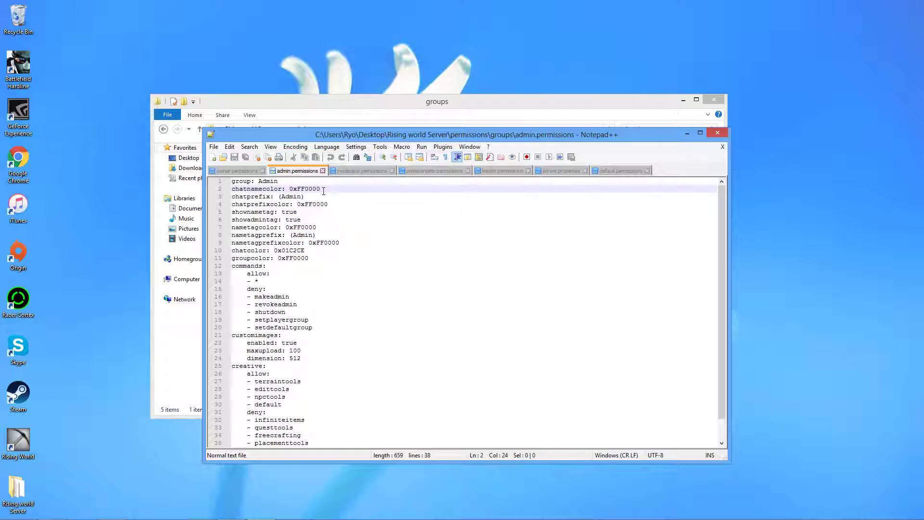
left_click(281, 196)
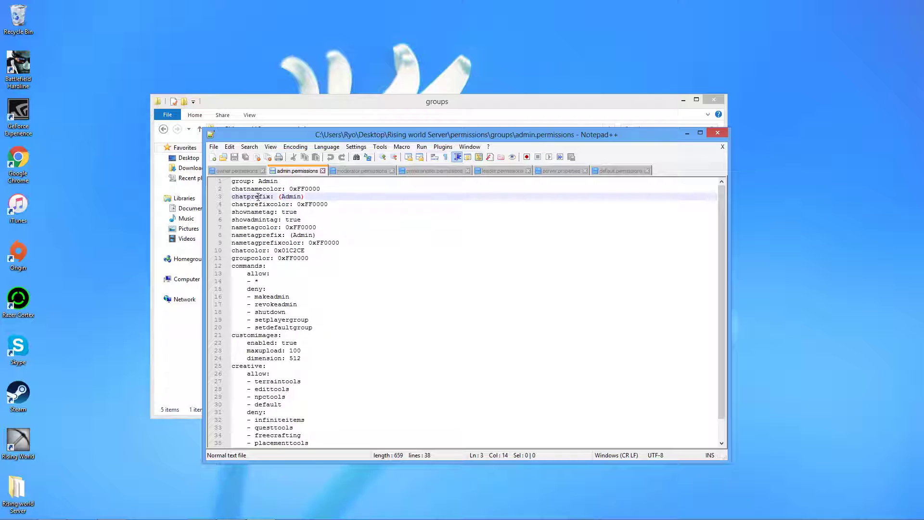
left_click(302, 196)
type("lllnopbhj")
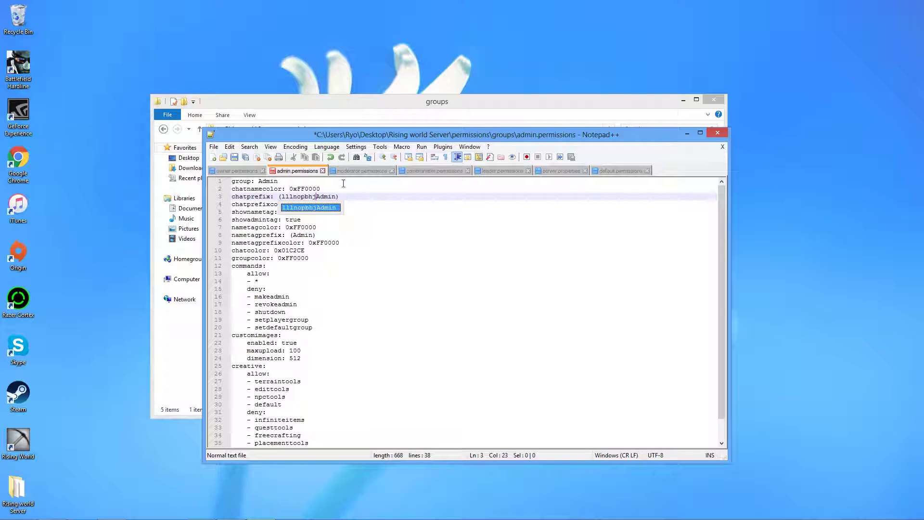
left_click_drag(316, 196, 283, 201)
key("Delete")
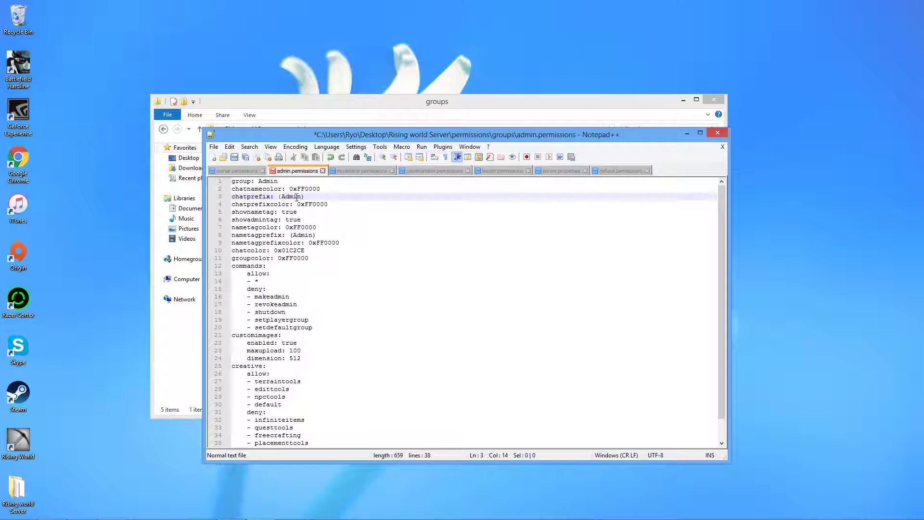
left_click(384, 204)
left_click(284, 197)
key("BackSpace")
type("(")
left_click(392, 251)
key("Down")
key("Down")
key("Down")
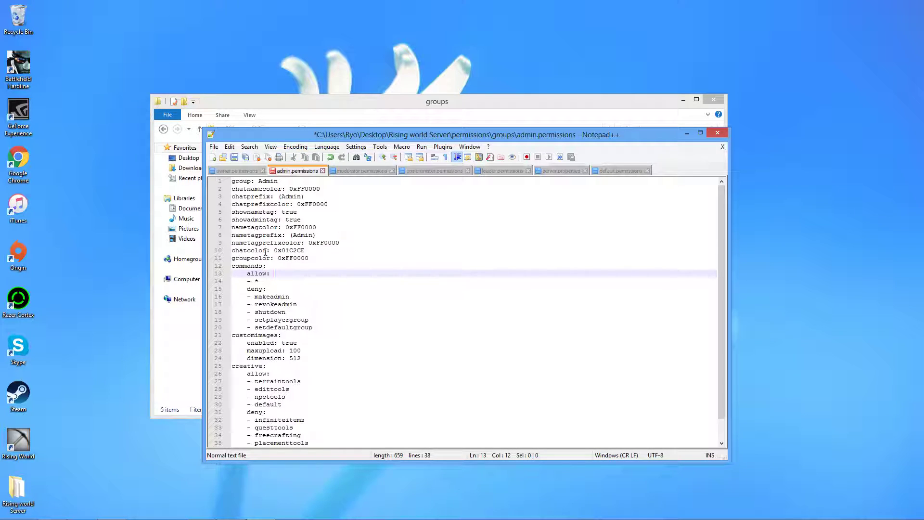
left_click_drag(274, 250, 300, 251)
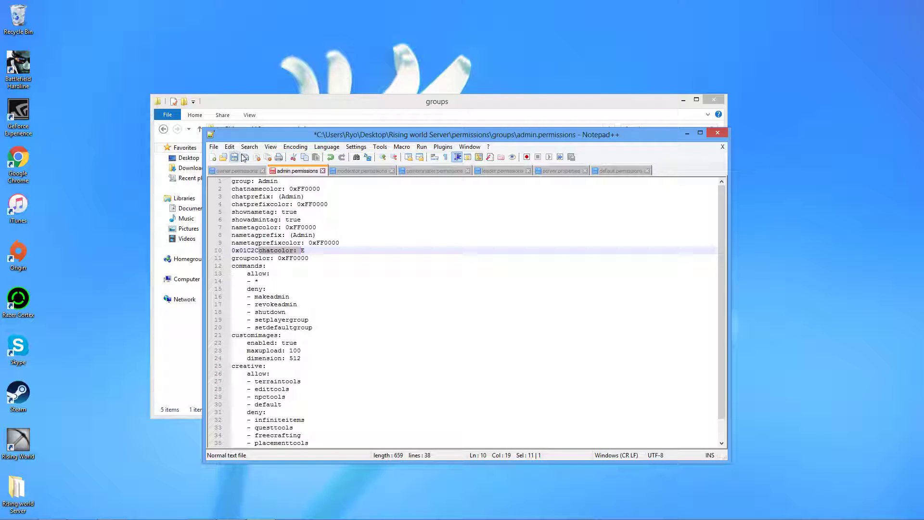
left_click(330, 156)
left_click(319, 260)
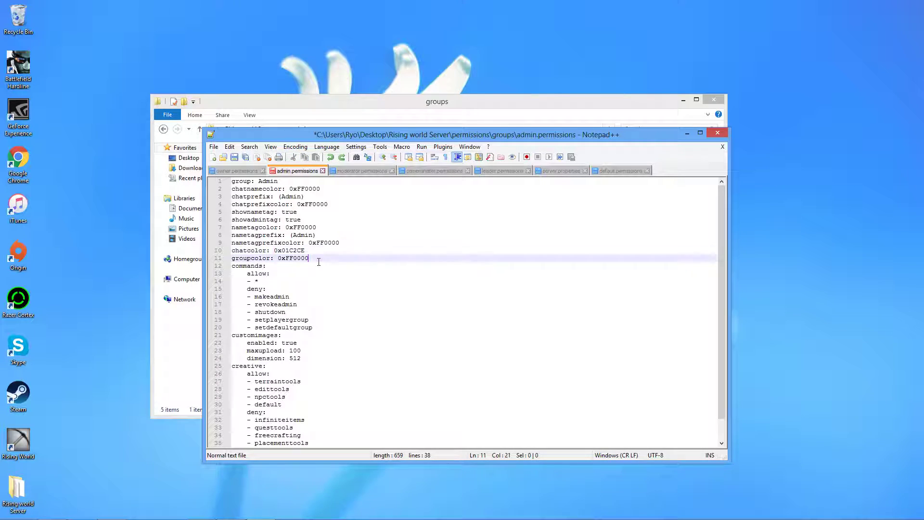
left_click_drag(319, 261, 232, 260)
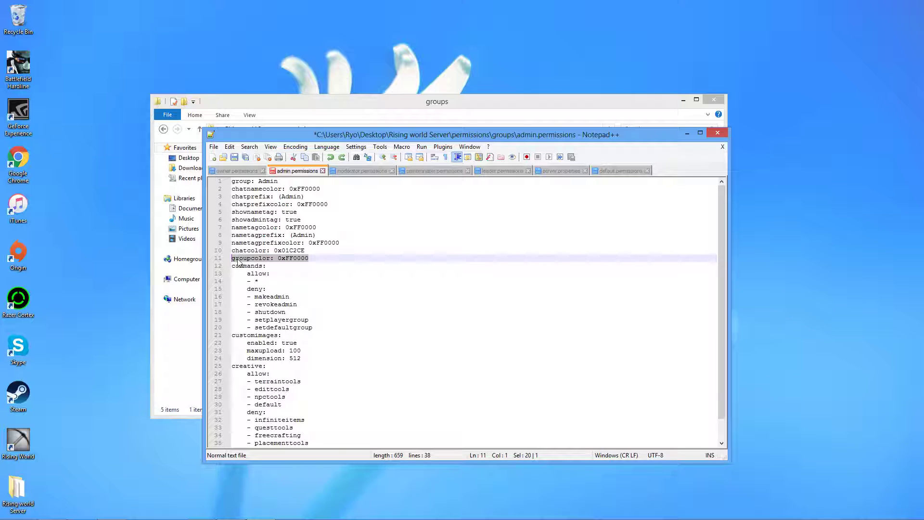
left_click_drag(278, 260, 301, 263)
left_click(329, 242)
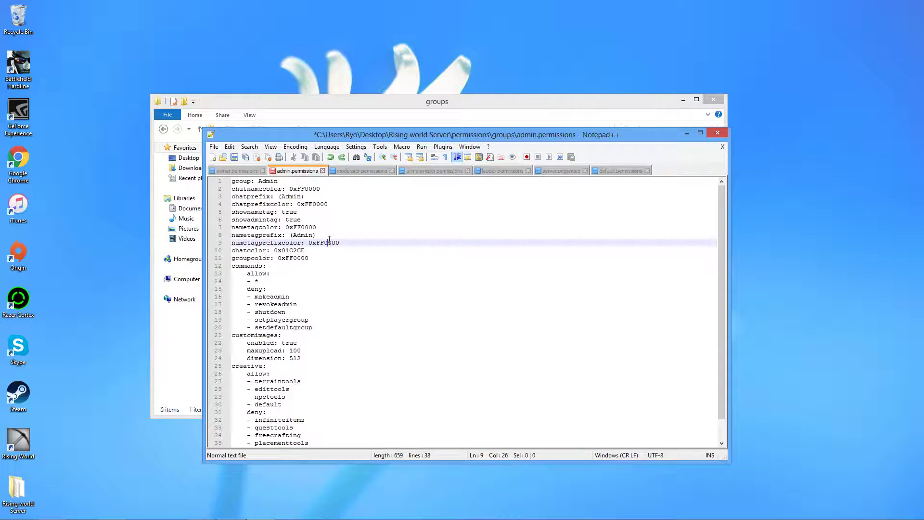
scroll(343, 311, "down", 1)
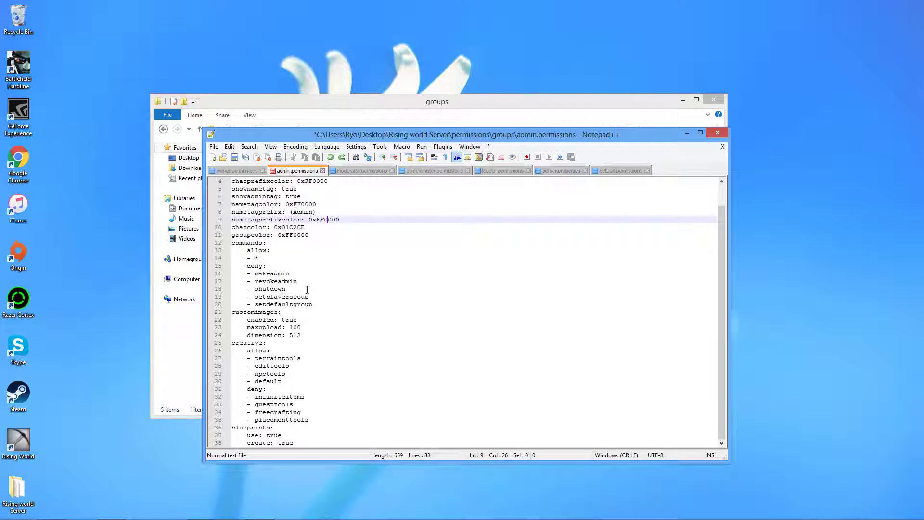
left_click(258, 258)
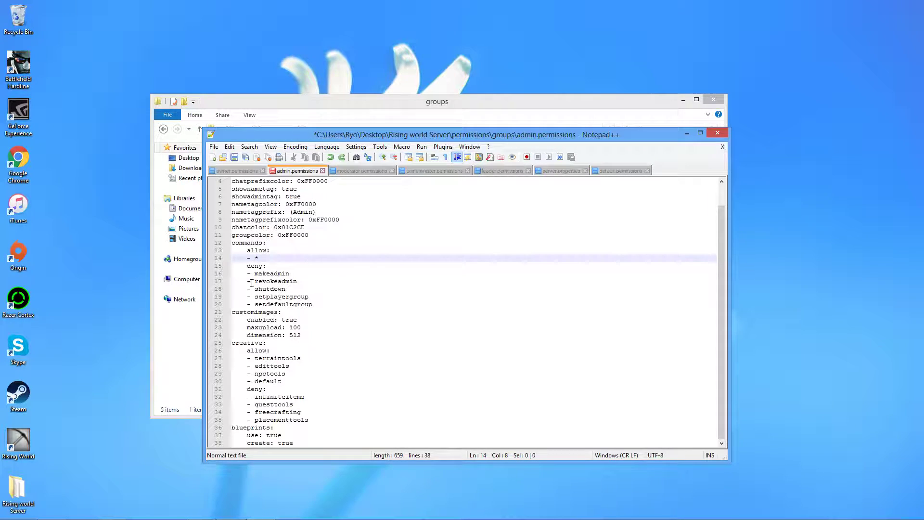
- Allow terraintools, edittools, npctools, default; deny infiniteitems, questtools, freecrafting, placementtools in the creative block
scroll(256, 288, "up", 1)
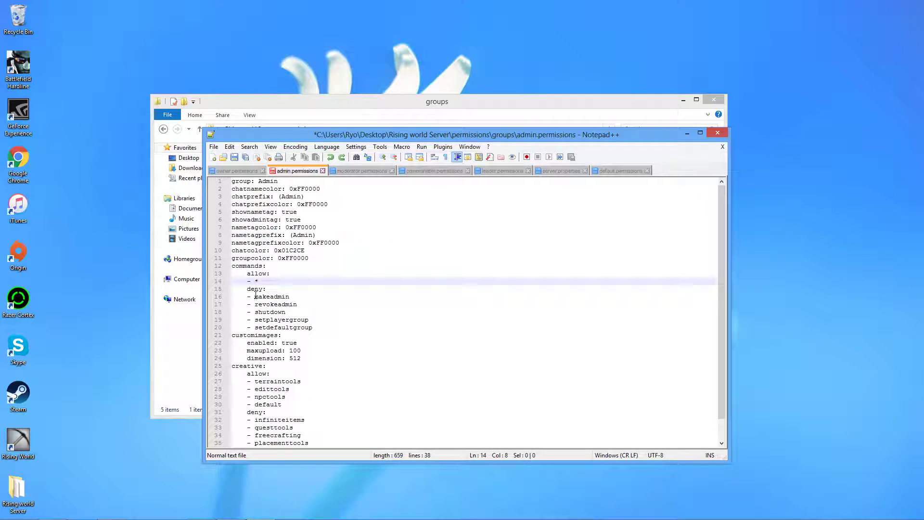
scroll(256, 294, "down", 1)
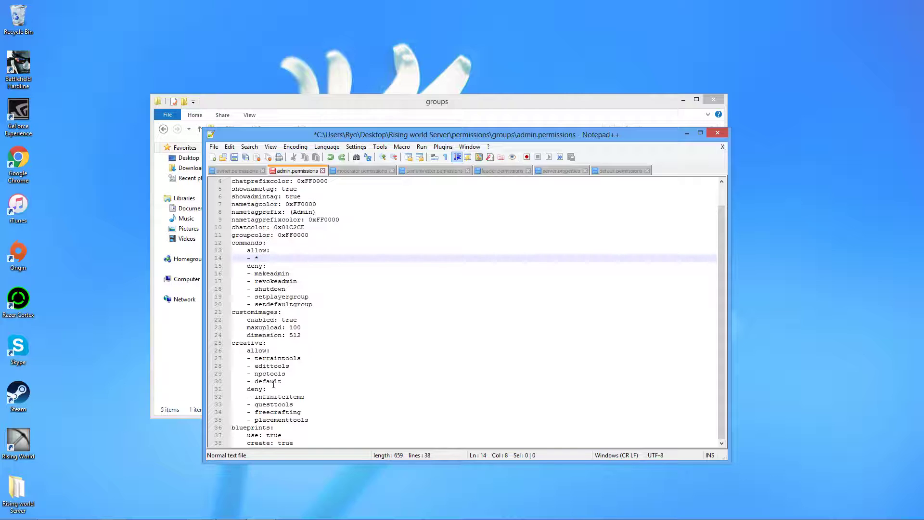
left_click_drag(282, 381, 258, 384)
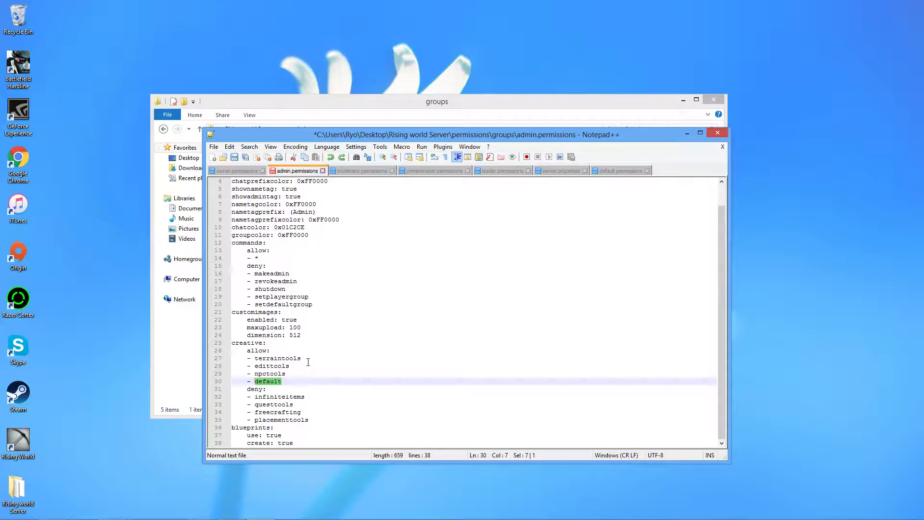
left_click_drag(302, 359, 254, 359)
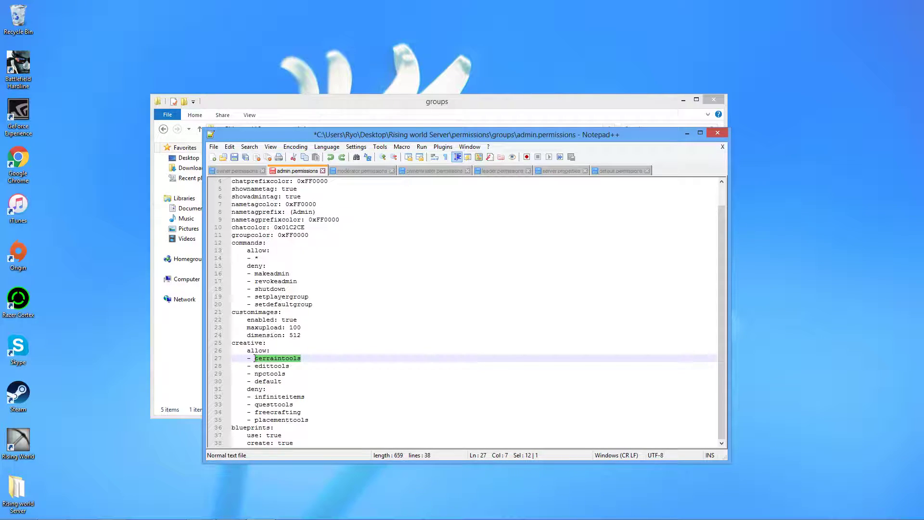
left_click(311, 386)
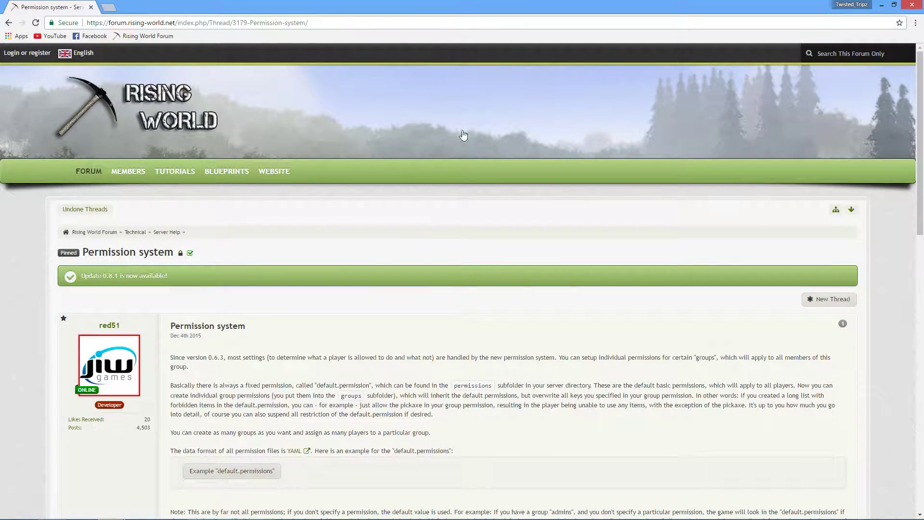
- Expand the Info (visual) and General permission tables and look over General's example code
scroll(321, 331, "down", 3)
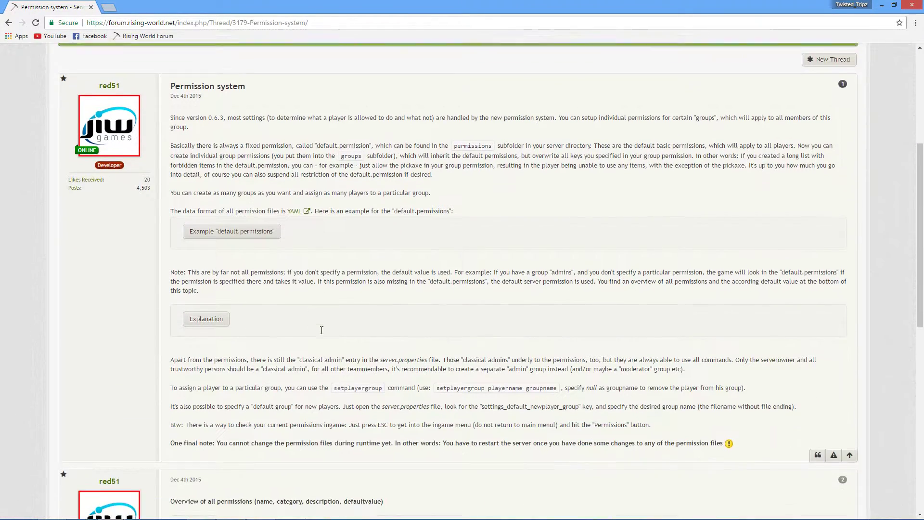
scroll(321, 330, "down", 6)
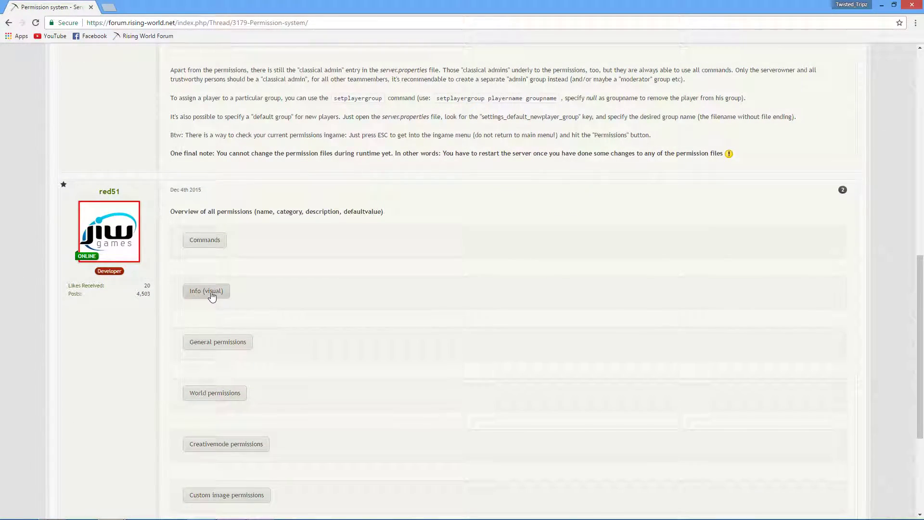
left_click(212, 296)
scroll(216, 292, "up", 5)
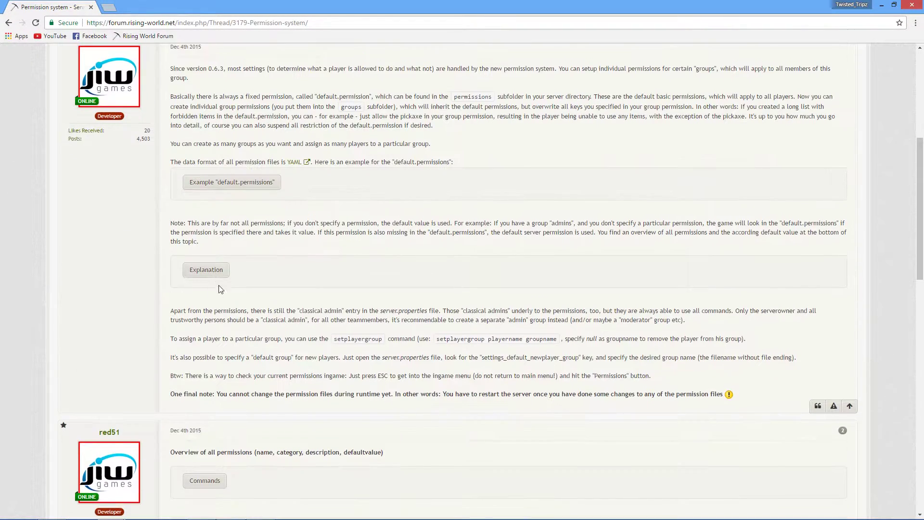
scroll(220, 289, "up", 3)
scroll(219, 291, "down", 9)
scroll(216, 303, "down", 2)
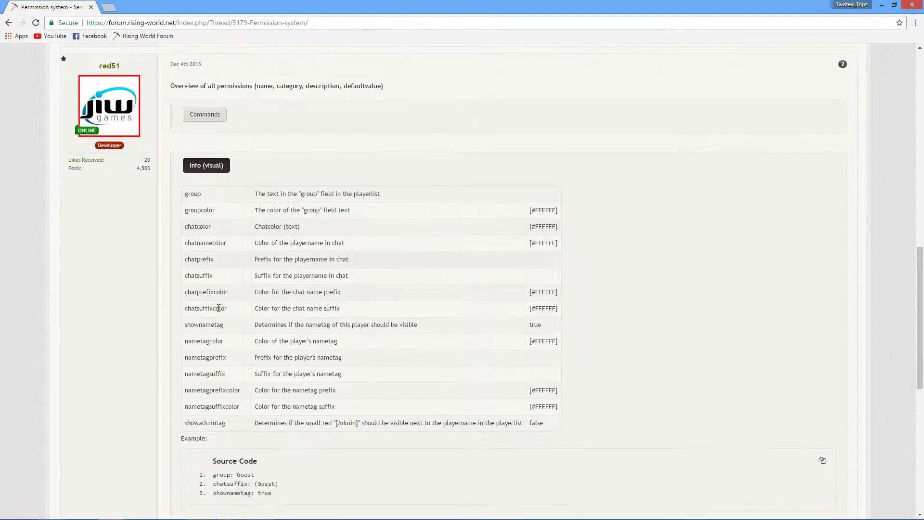
scroll(220, 318, "down", 5)
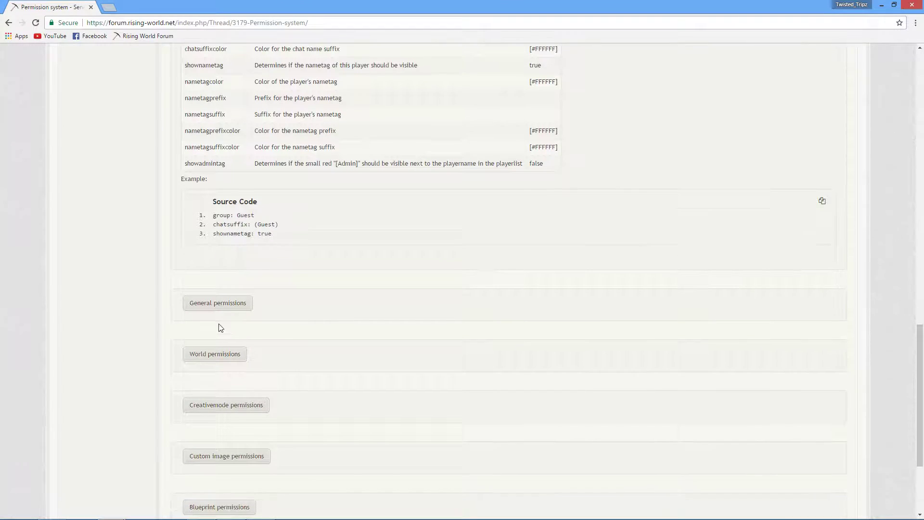
left_click(215, 303)
scroll(211, 298, "down", 2)
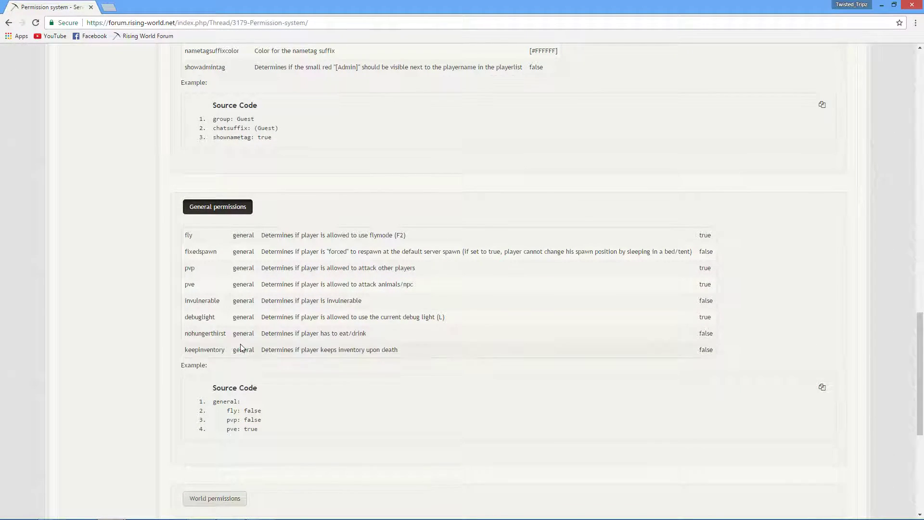
left_click_drag(213, 401, 303, 434)
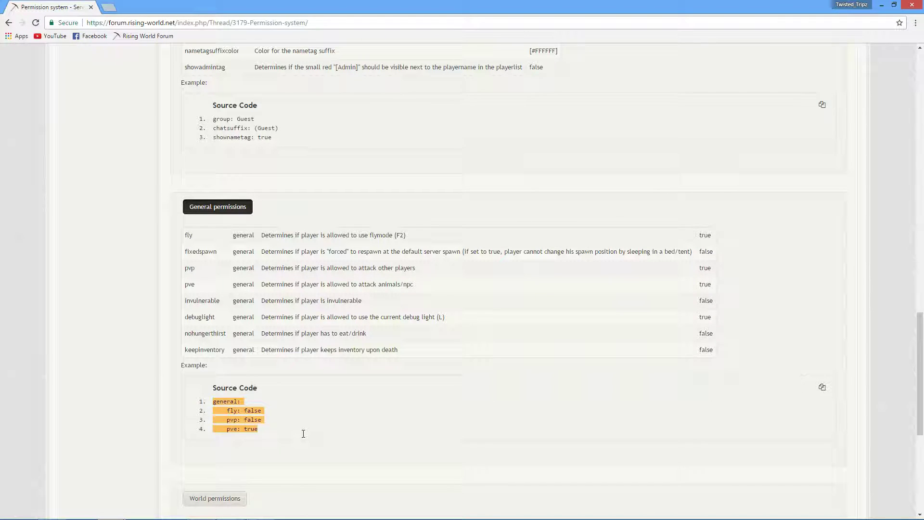
left_click(337, 405)
scroll(336, 404, "down", 4)
scroll(335, 401, "up", 1)
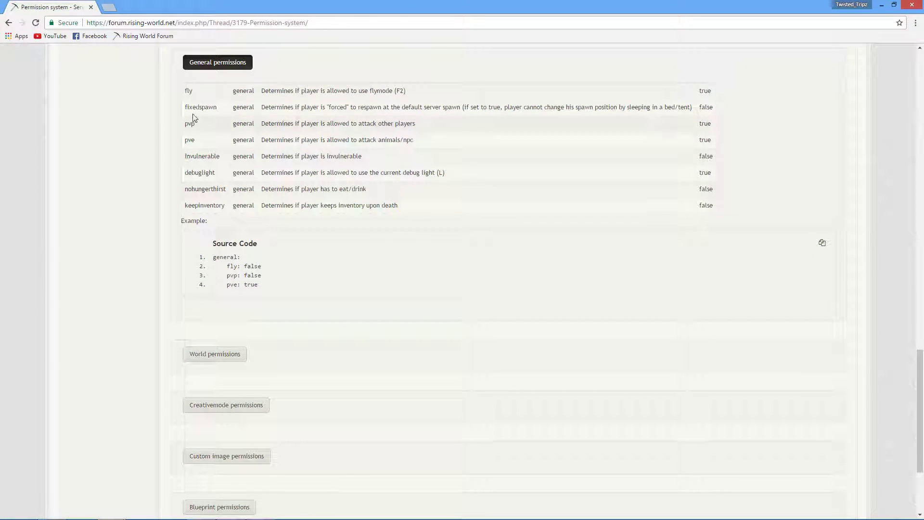
scroll(255, 288, "down", 1)
- Glance at the World table, then expand Creativemode and examine its default and freecrafting entries
left_click(241, 305)
left_click(217, 306)
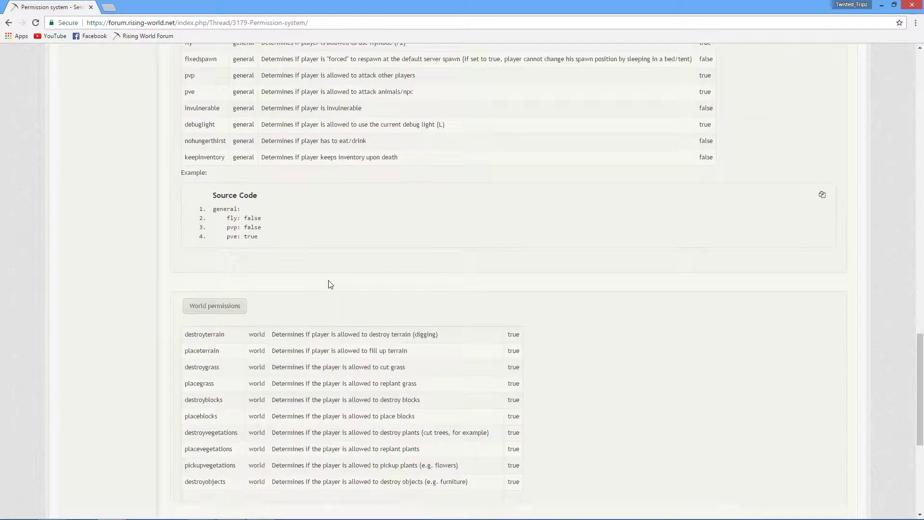
scroll(328, 284, "down", 2)
left_click(234, 265)
scroll(231, 264, "down", 2)
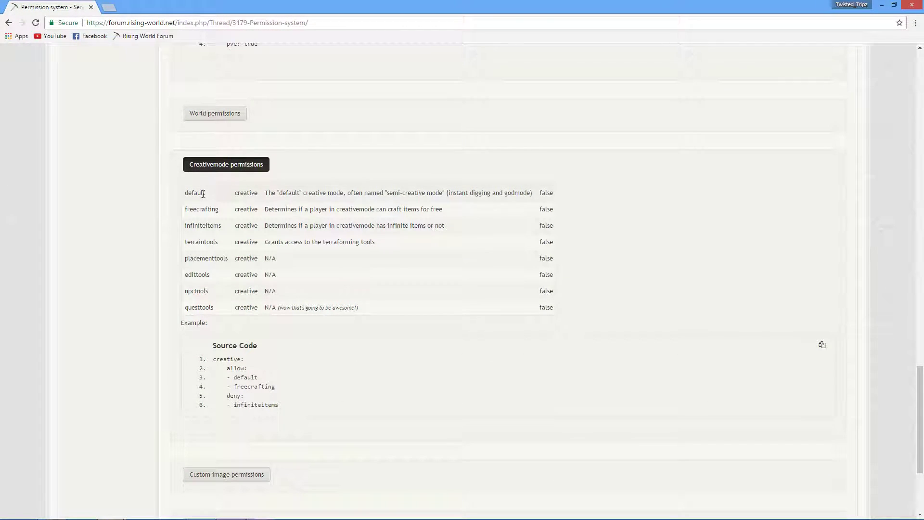
double_click(195, 192)
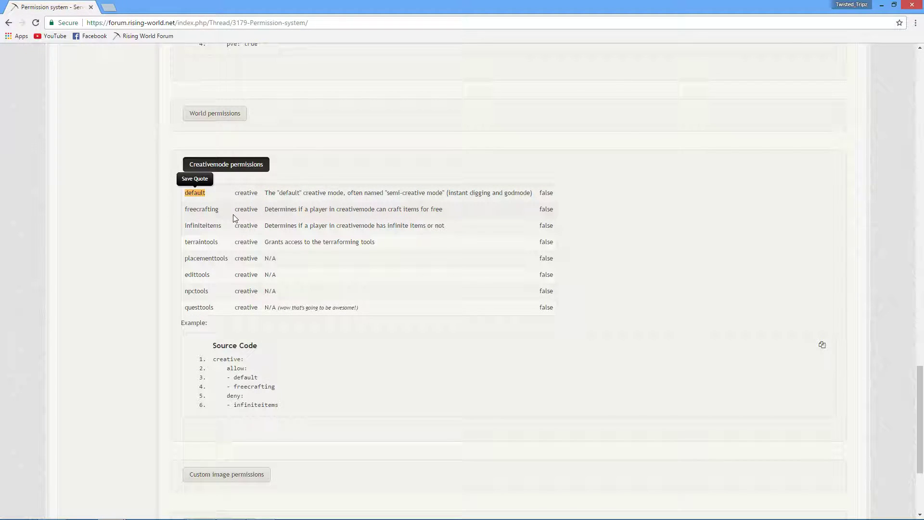
mouse_move(223, 214)
left_mouse_down()
mouse_move(185, 211)
mouse_move(208, 212)
left_mouse_up()
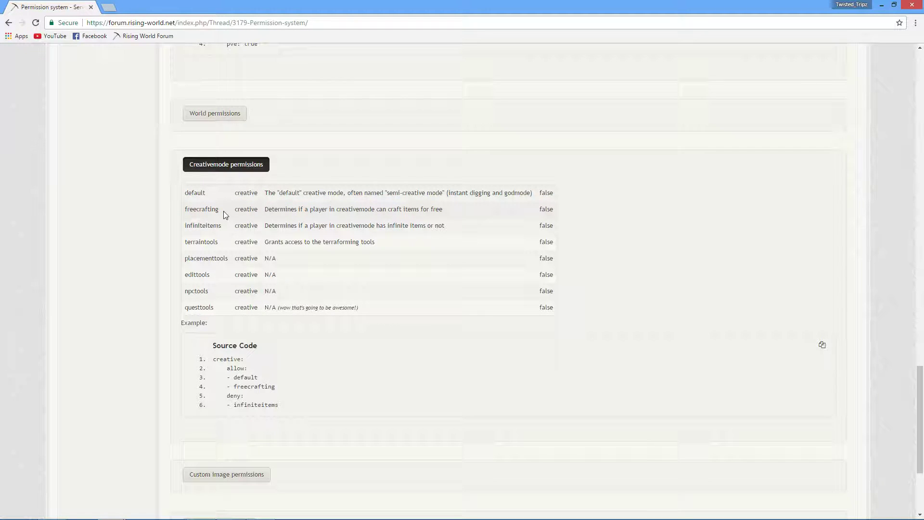
left_click(224, 213)
- Open and close the Custom image table, then expand the Blueprint permissions table
scroll(235, 260, "down", 3)
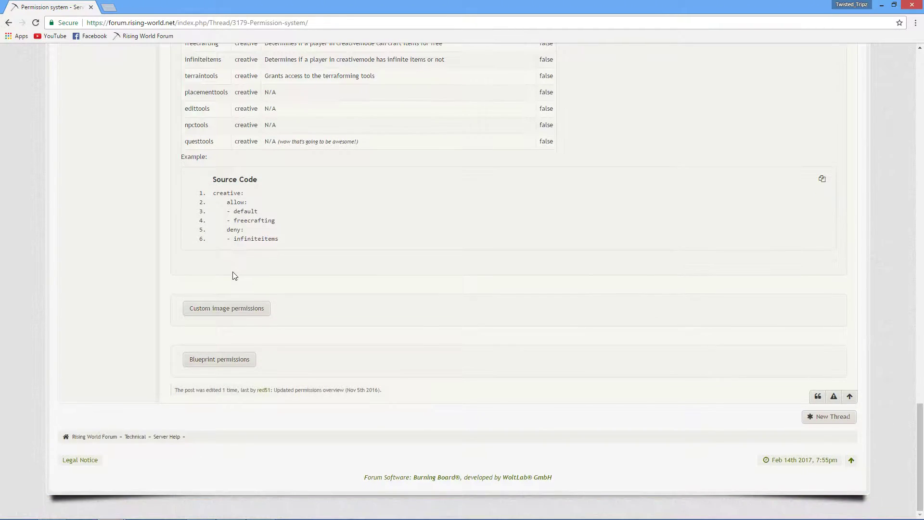
left_click(243, 308)
scroll(245, 306, "down", 1)
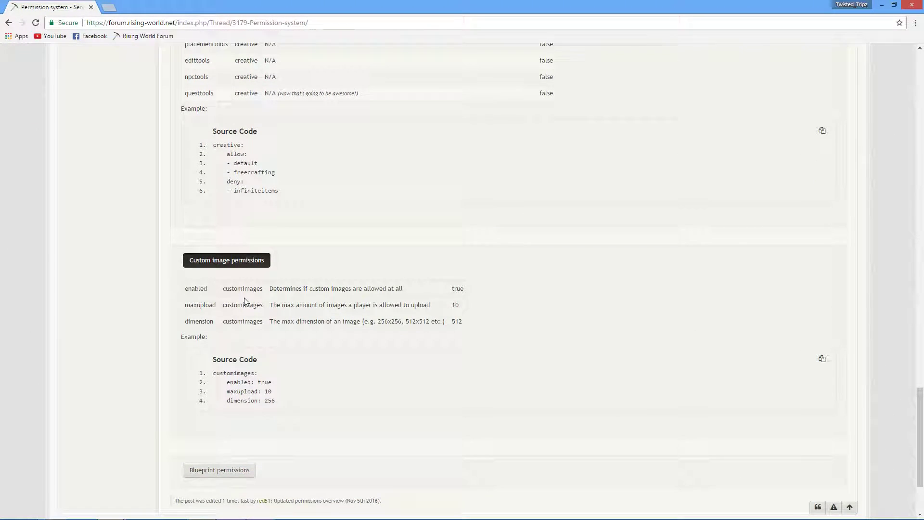
left_click(233, 263)
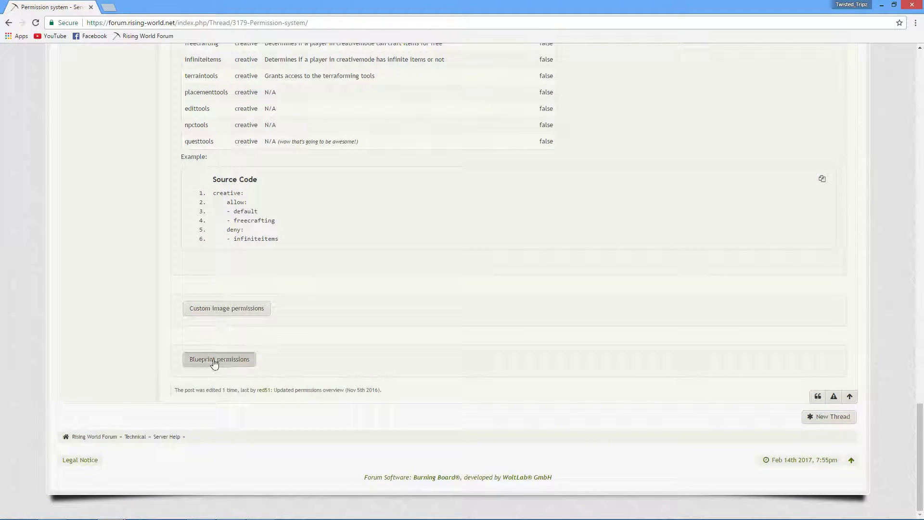
left_click(215, 360)
scroll(284, 335, "up", 15)
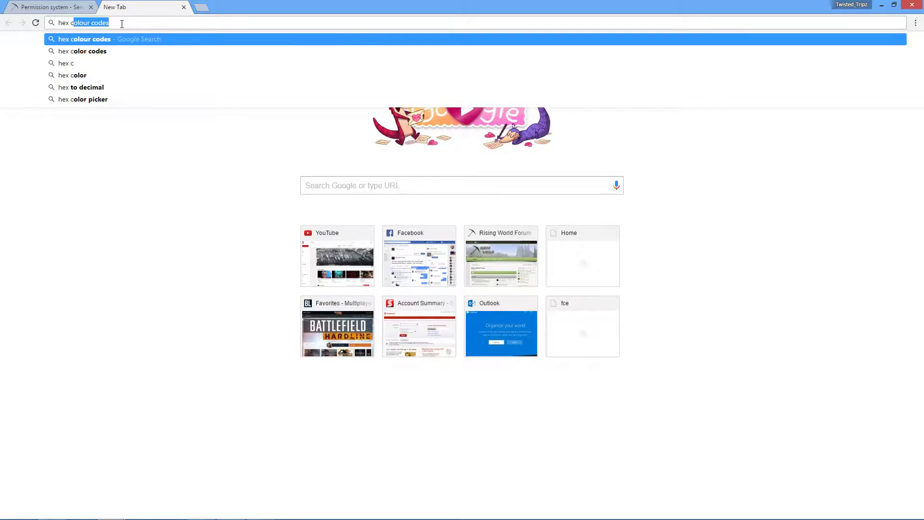
- Search the web for 'hex color codes'
key("BackSpace")
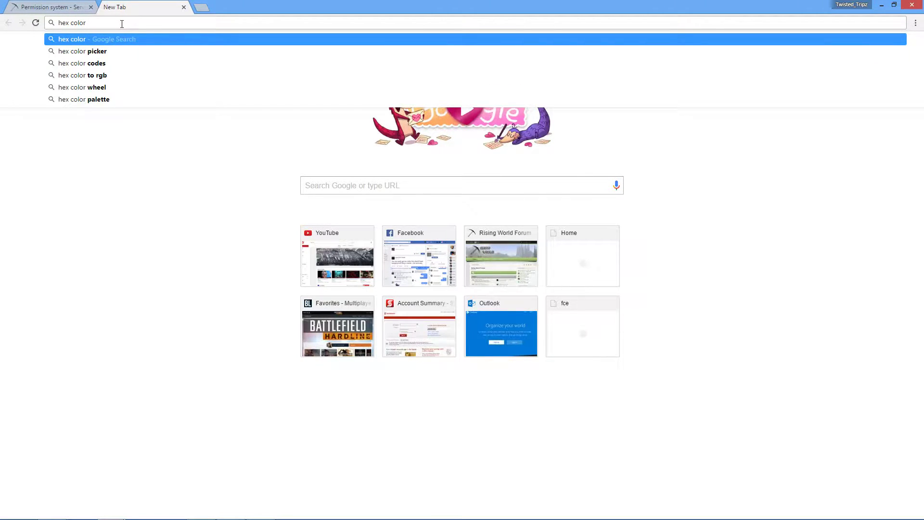
type("codes")
key("Return")
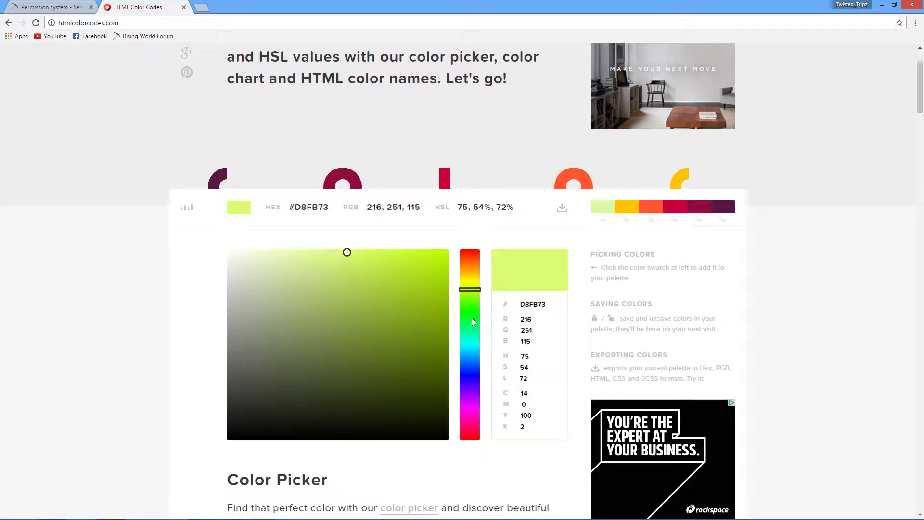
- Pick dark blue #1421A0 in the HTML Color Codes picker and copy its hex value
left_click_drag(472, 321, 470, 374)
left_click(421, 320)
double_click(531, 305)
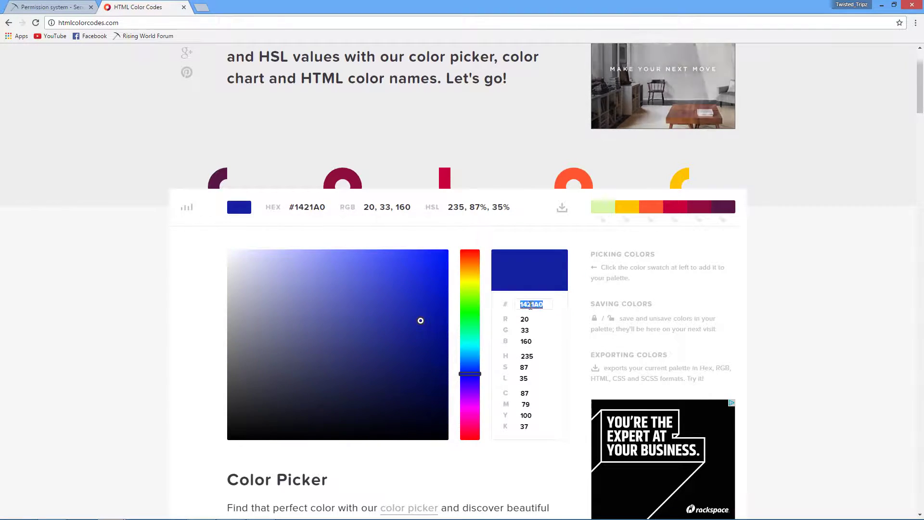
right_click(530, 304)
left_click(553, 350)
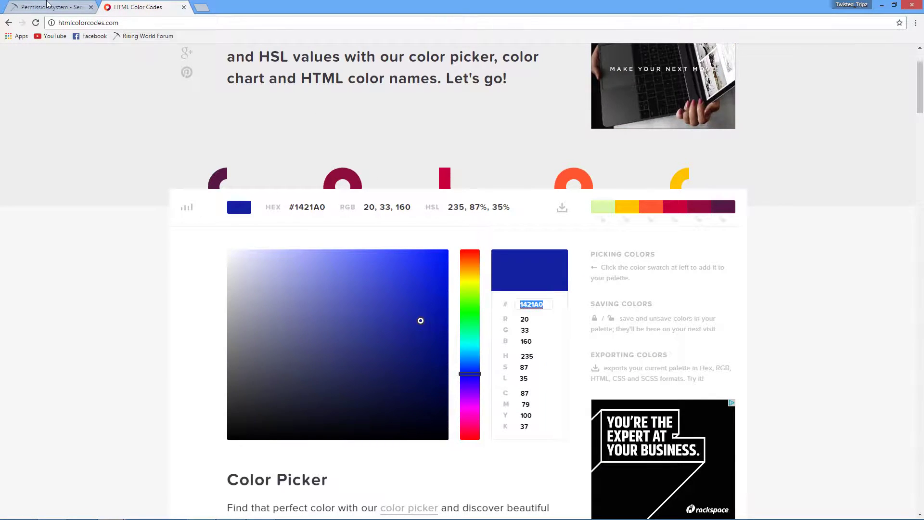
- Try pasting 1421A0 over groupcolor's FF0000 in admin.permissions, keeping 0xFF0000 in the end
left_click(261, 514)
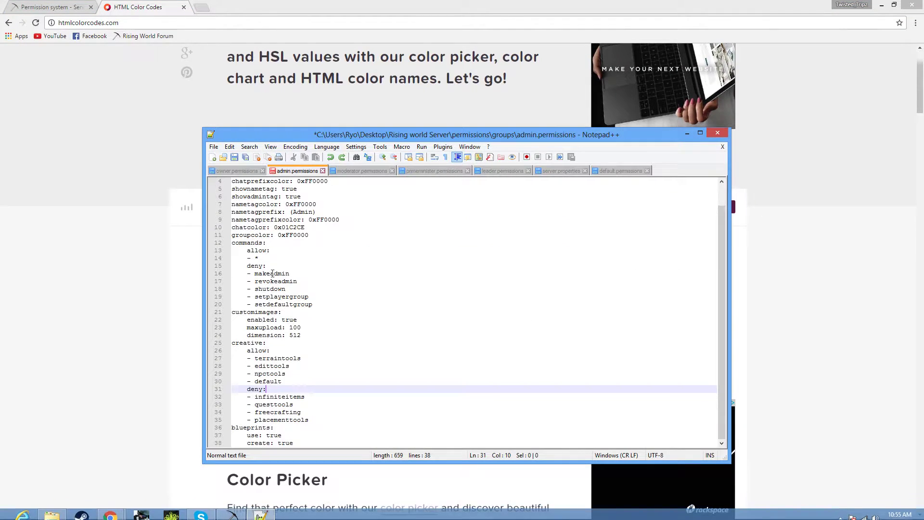
left_click_drag(317, 234, 285, 235)
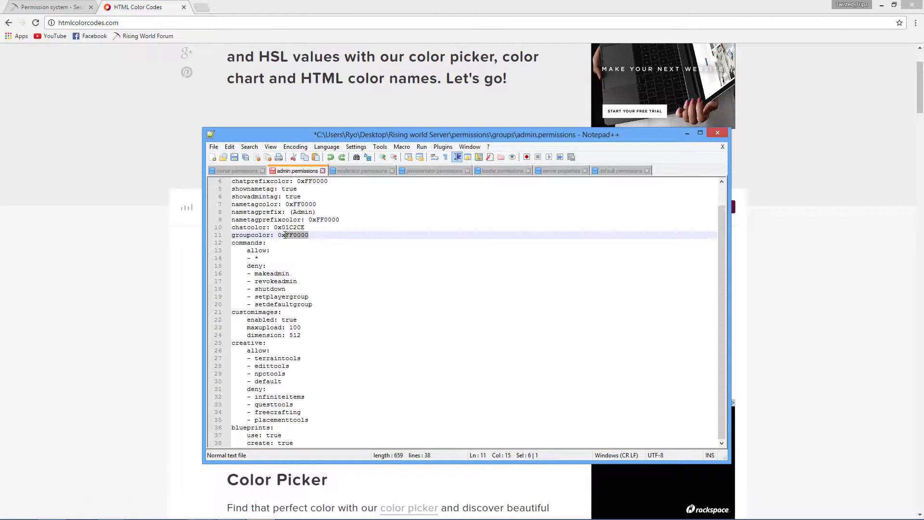
key("ctrl+v")
left_click(371, 255)
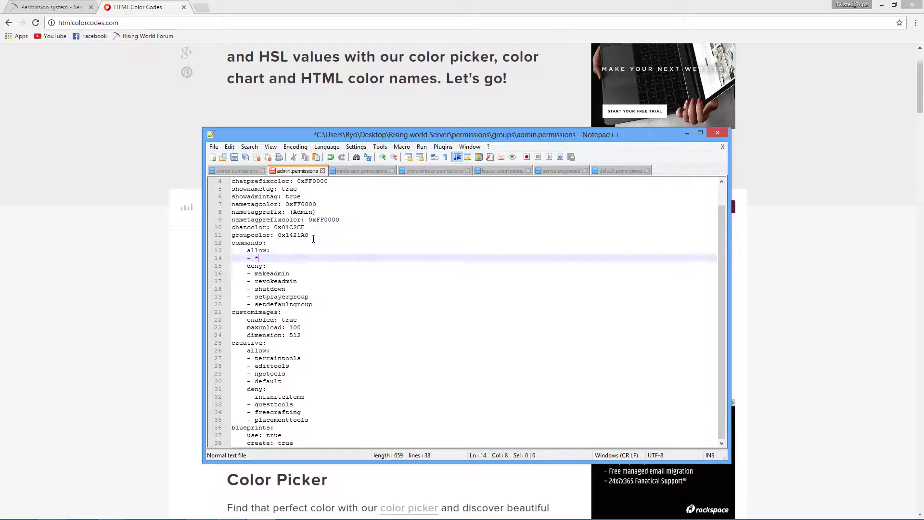
left_click_drag(312, 236, 299, 235)
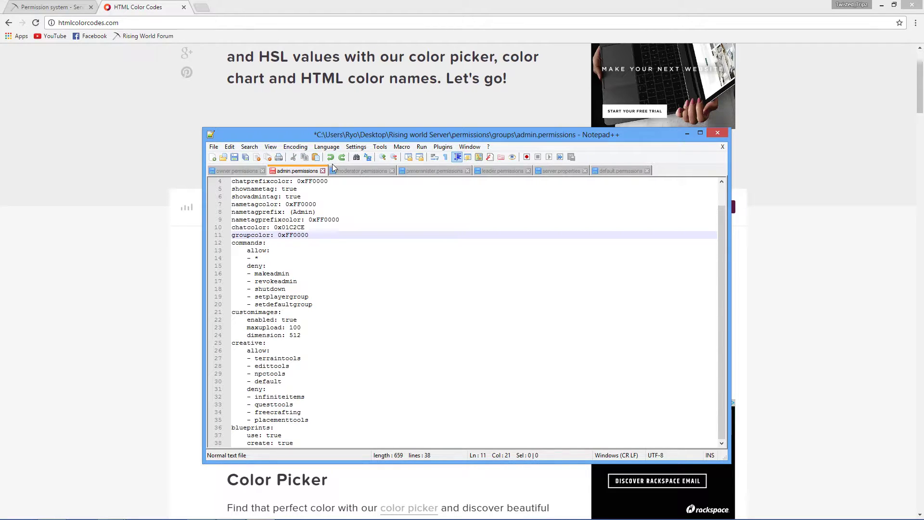
scroll(350, 255, "up", 1)
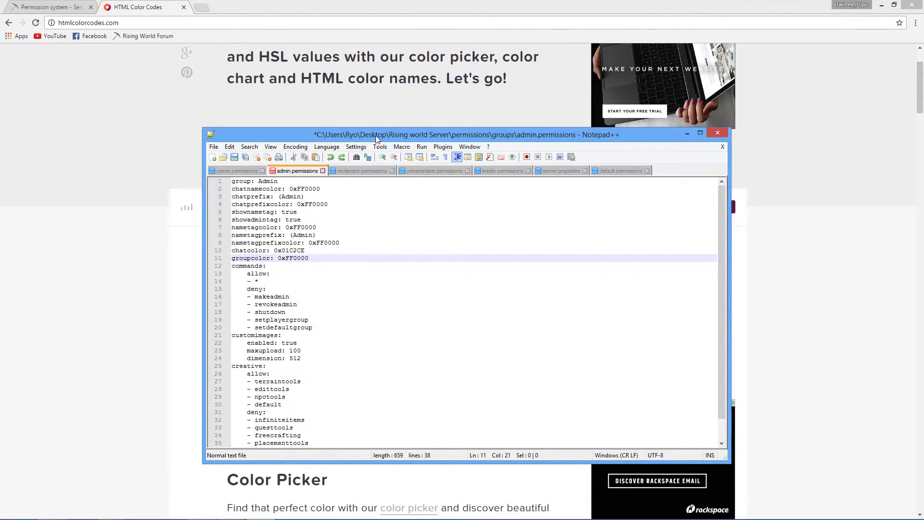
- Move Notepad++ to the top-left and stop and save the GeForce Experience capture
left_click_drag(377, 138, 318, 94)
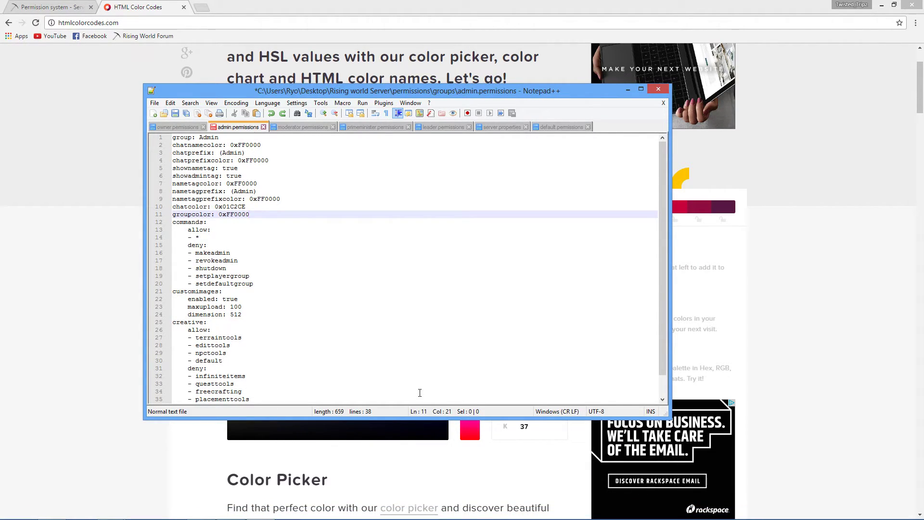
key("alt+z")
key("alt+F9")
left_click(474, 202)
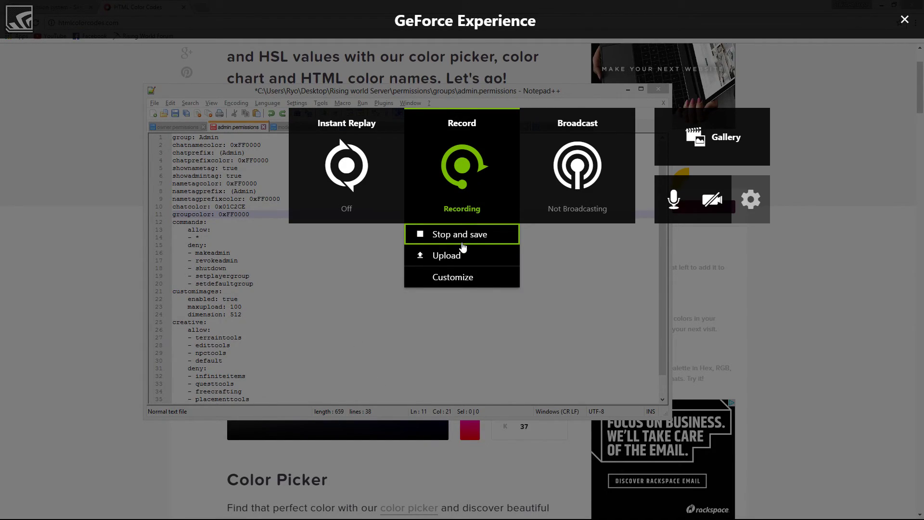